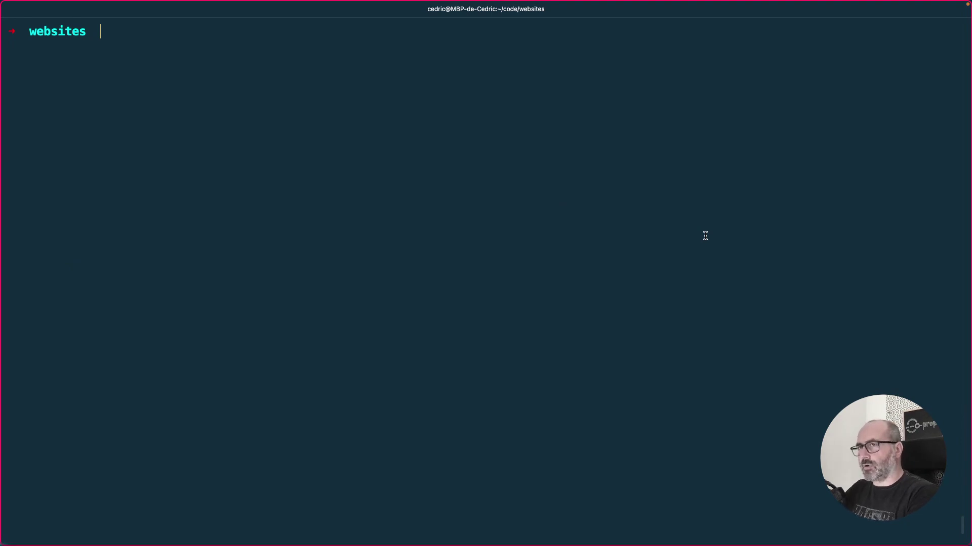
Clear the terminal and run the wpcrbr.sh script in ~/code/websites until it finishes unzipping
text(clear)
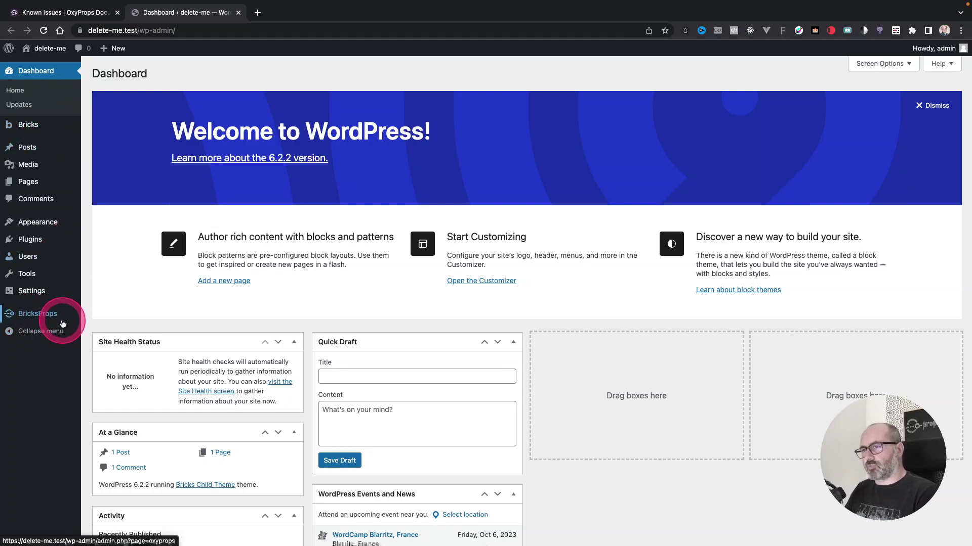
From the All Pages list, open the Sample Page with 'Edit with Bricks'
mouse_move(22, 183)
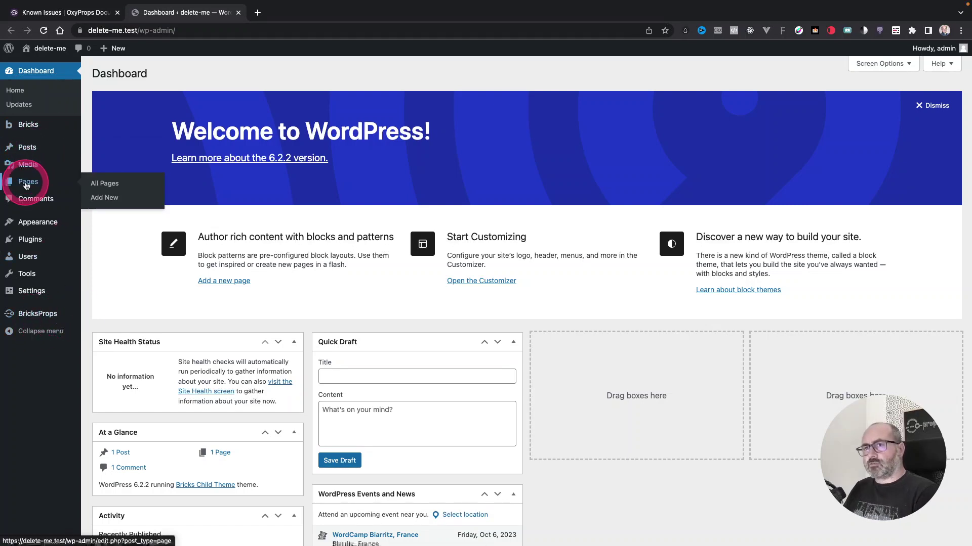
click(114, 190)
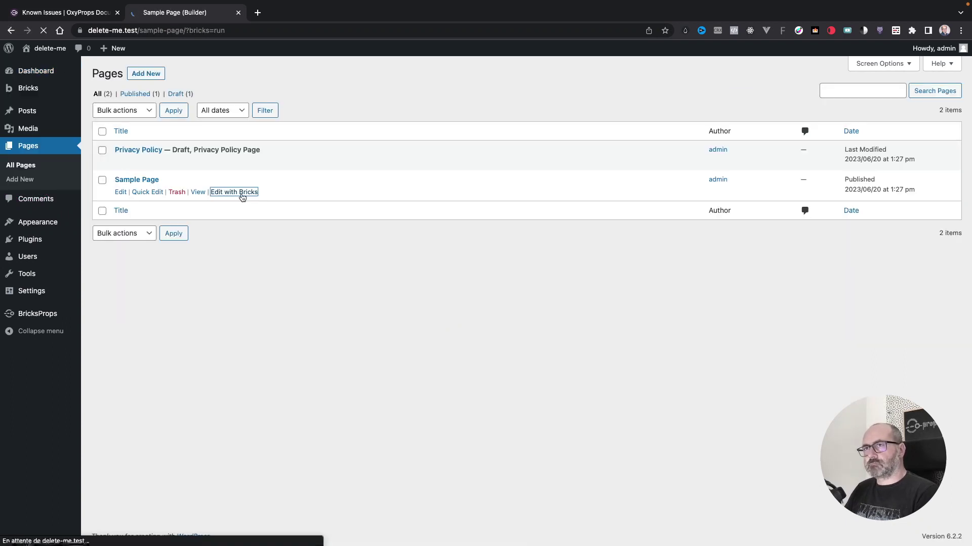
click(242, 196)
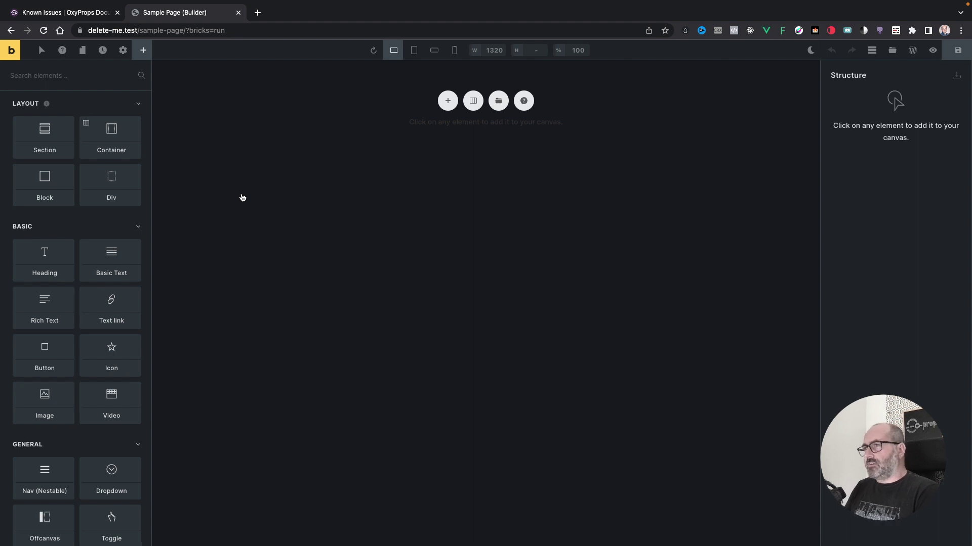
Add a Section with Container to the empty Sample Page, then select that Section and copy it
click(50, 137)
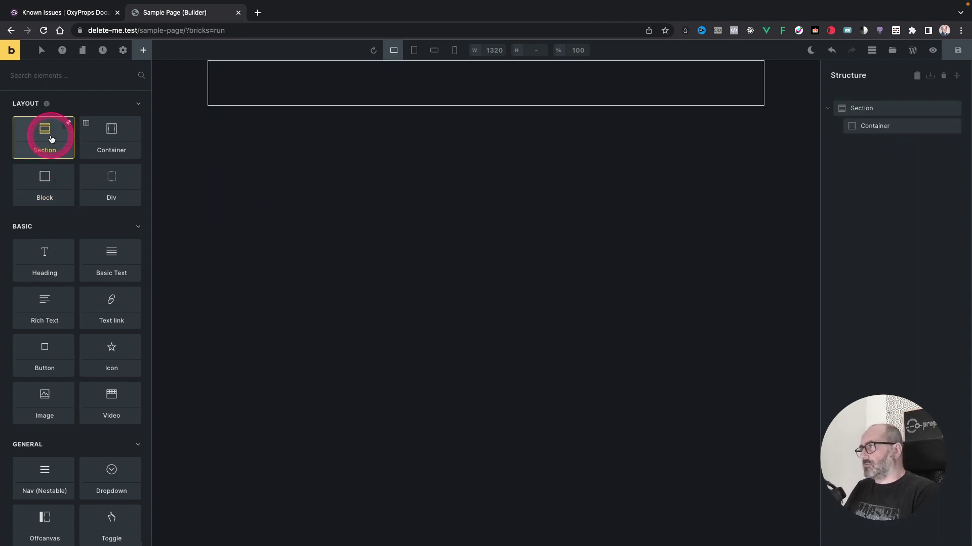
click(881, 107)
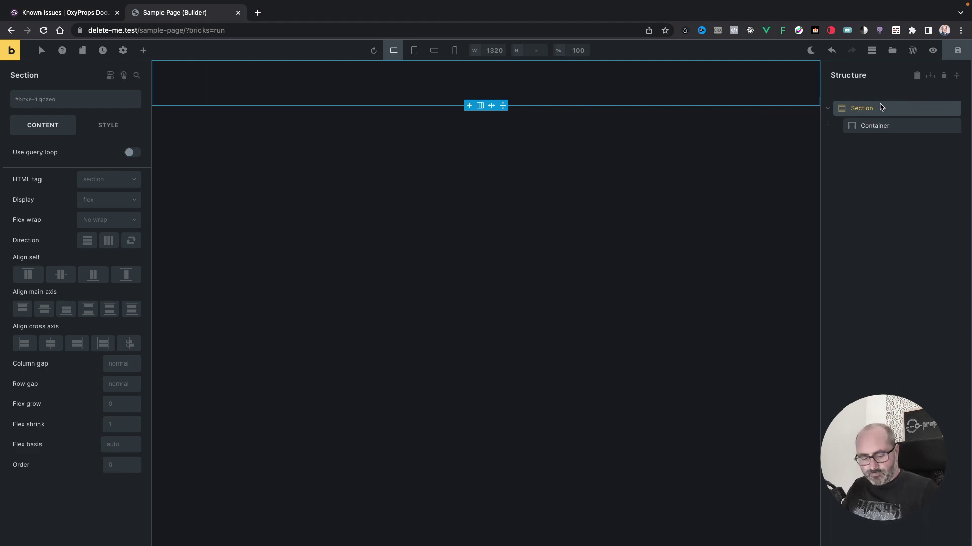
key(super+c)
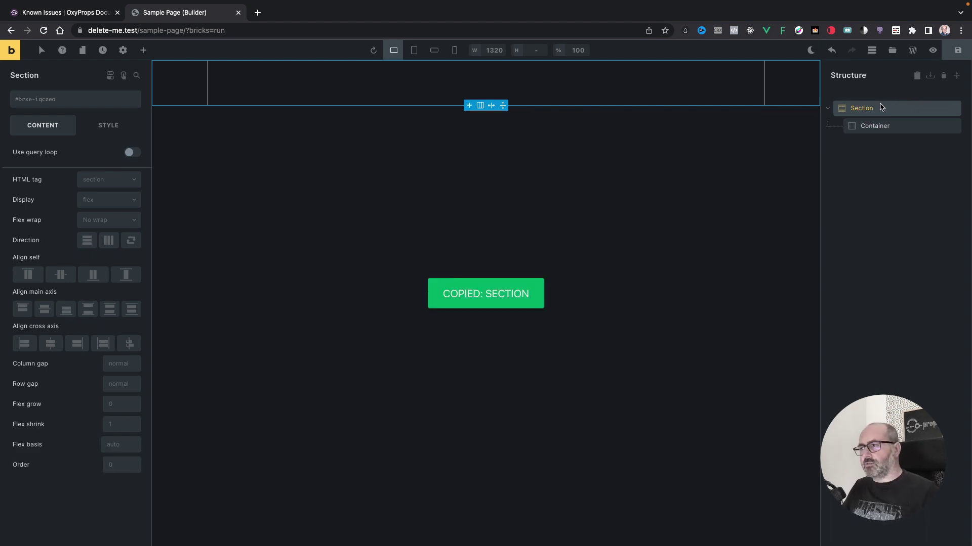
click(839, 258)
click(486, 296)
click(613, 256)
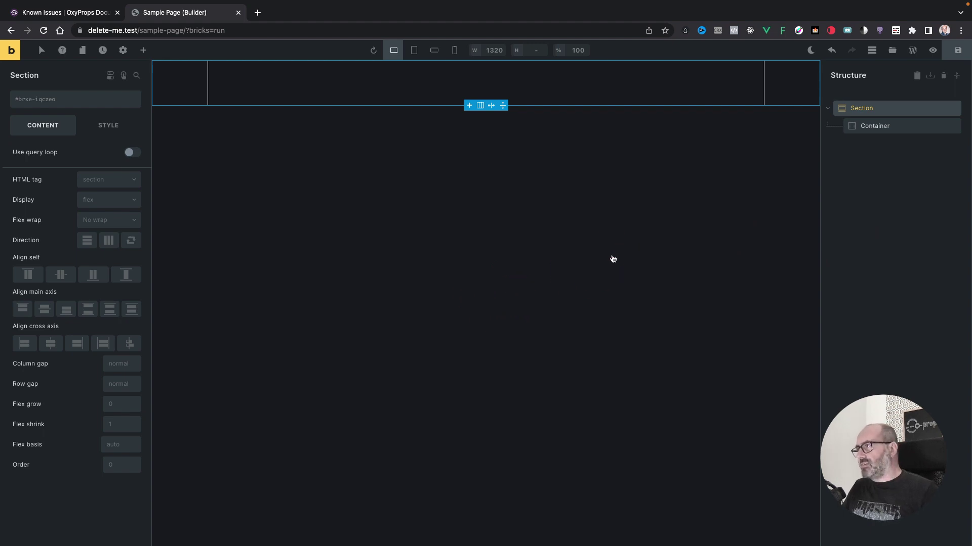
click(309, 126)
key(super+v)
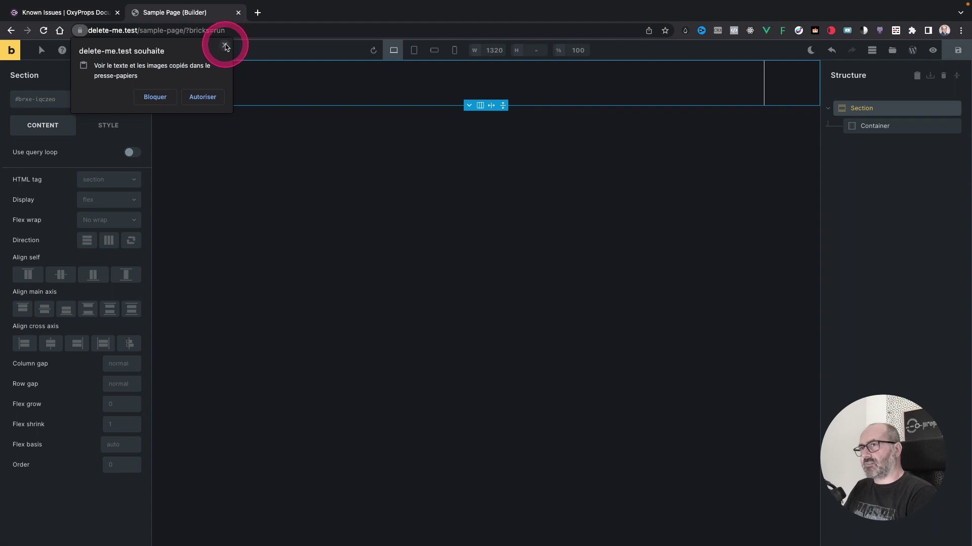
click(226, 47)
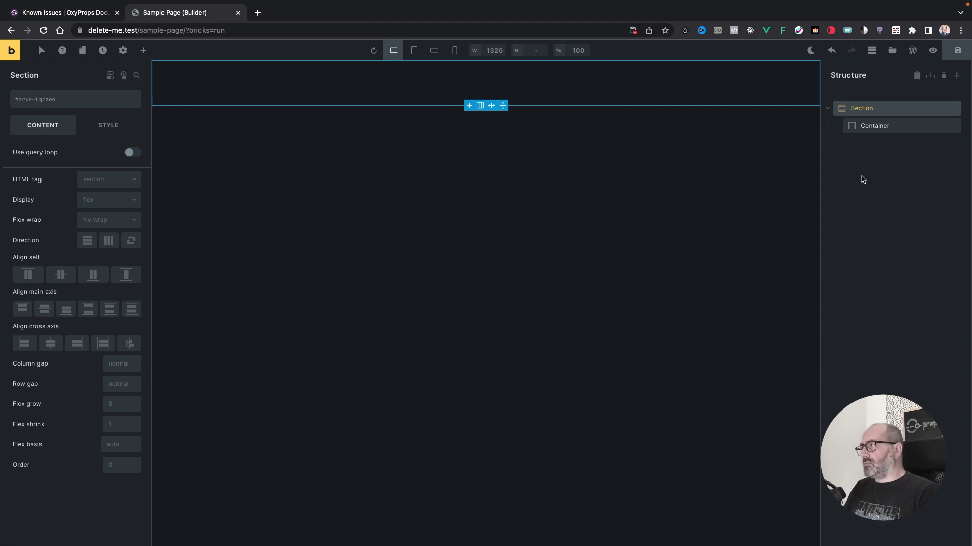
right_click(863, 180)
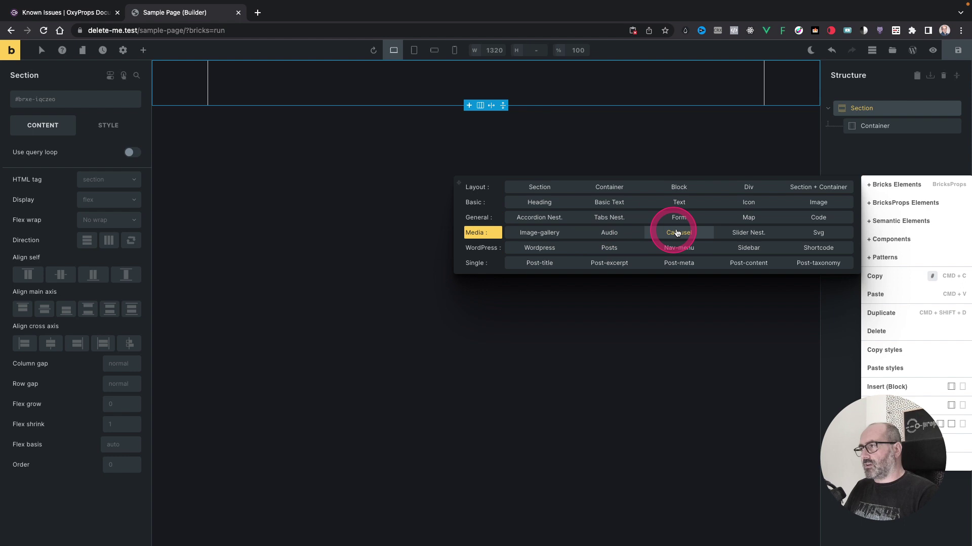
click(679, 234)
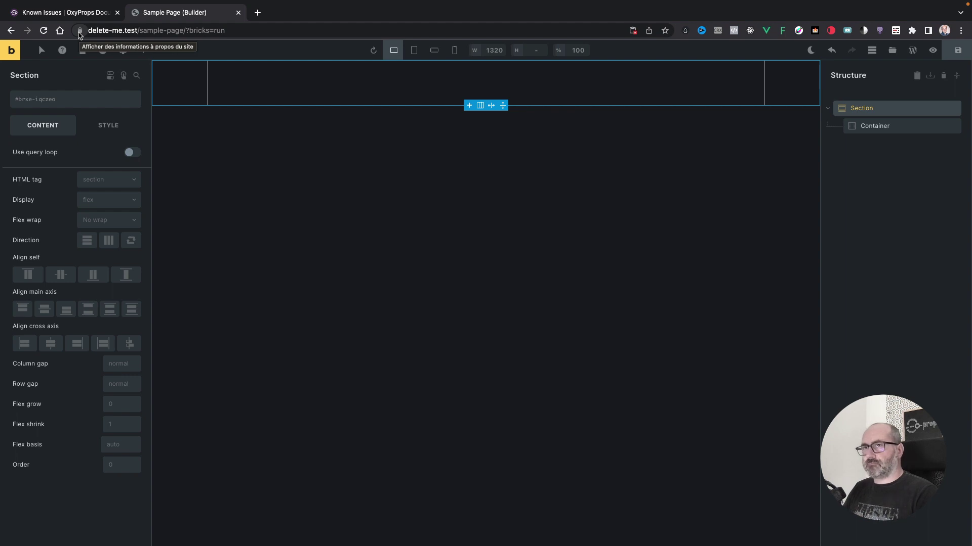
Allow delete-me.test to access the clipboard (Presse-papiers) in Chrome's site settings
click(79, 32)
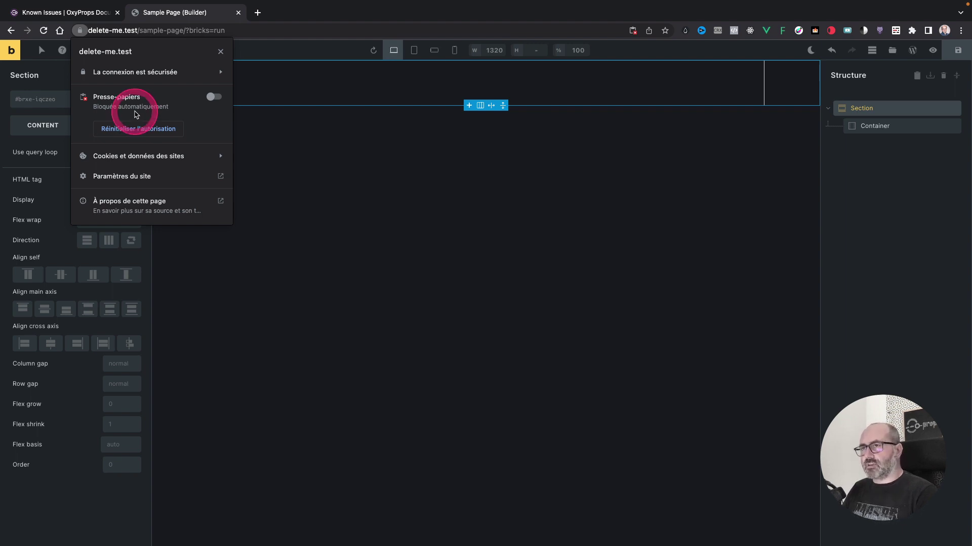
click(214, 98)
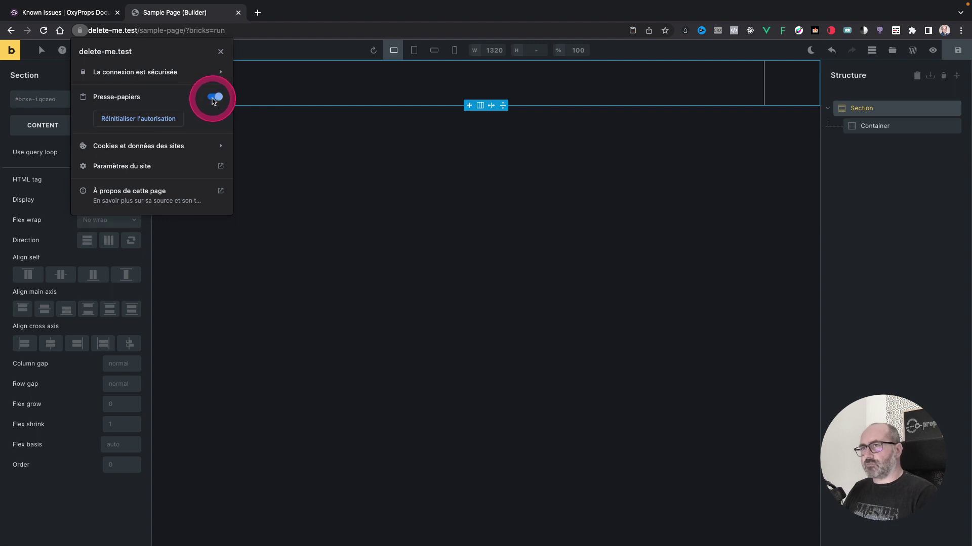
click(906, 112)
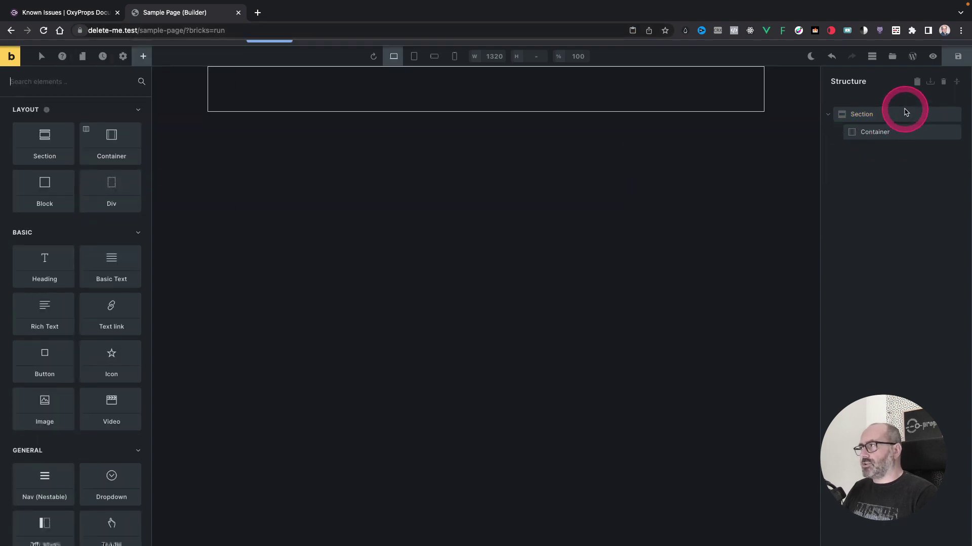
Reload the builder and add a Section with Container back onto the page
click(900, 129)
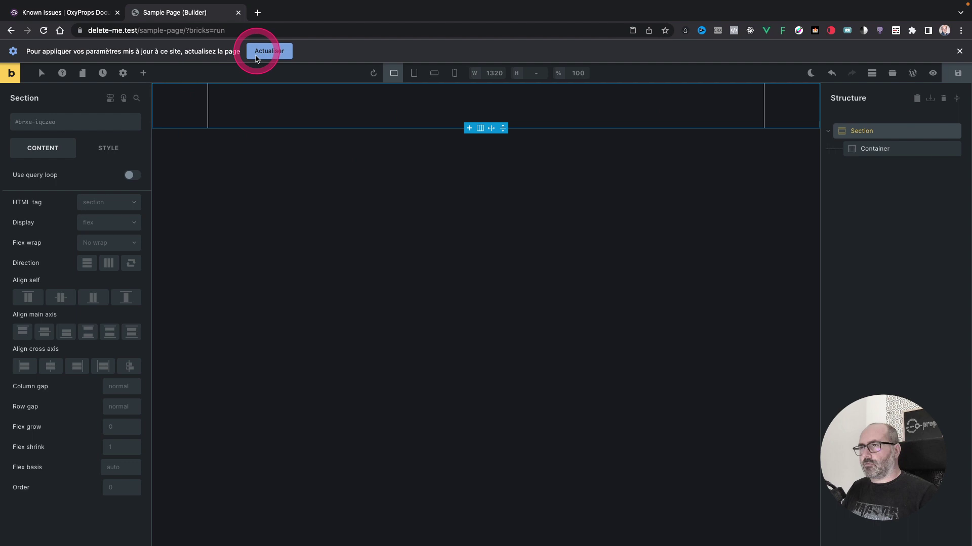
click(264, 53)
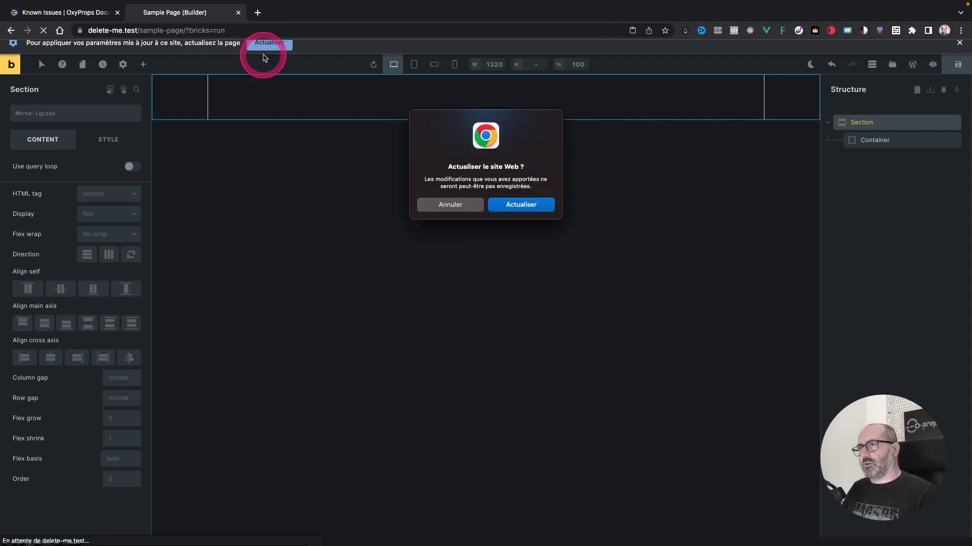
click(517, 204)
click(48, 143)
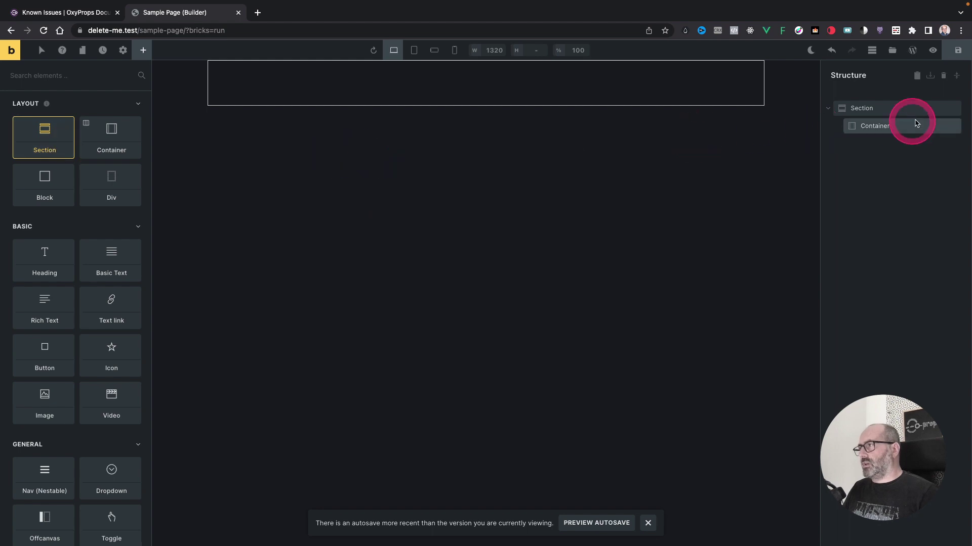
Copy the Section from the Structure panel
click(879, 108)
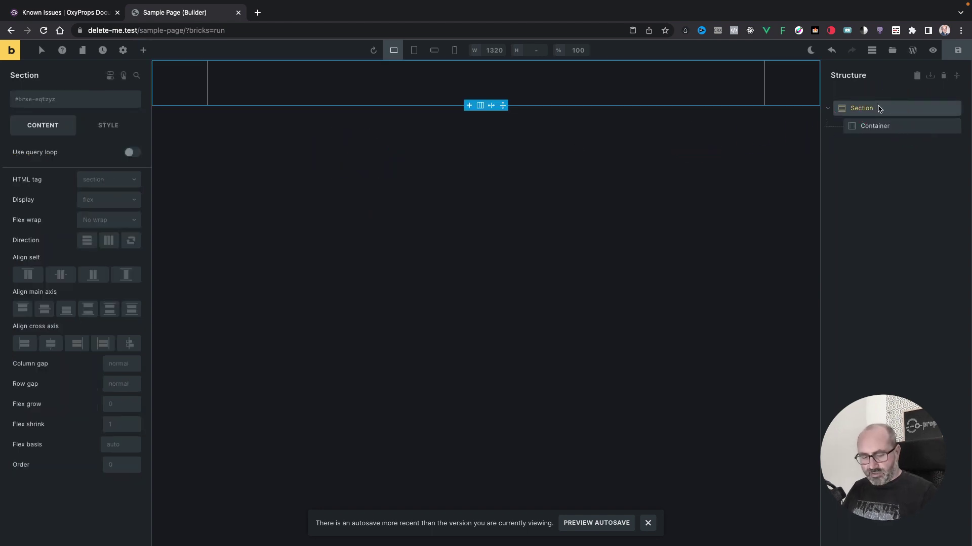
key(ctrl+c)
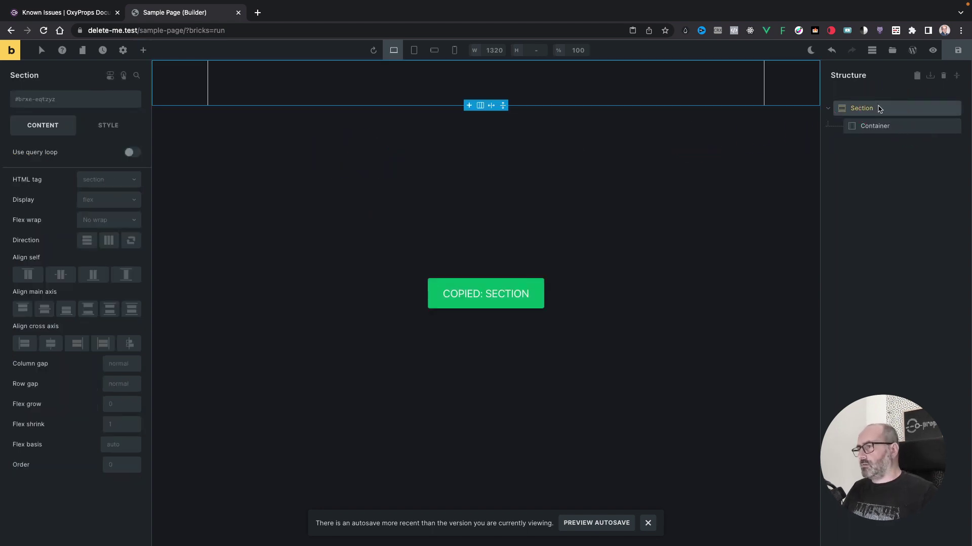
right_click(878, 110)
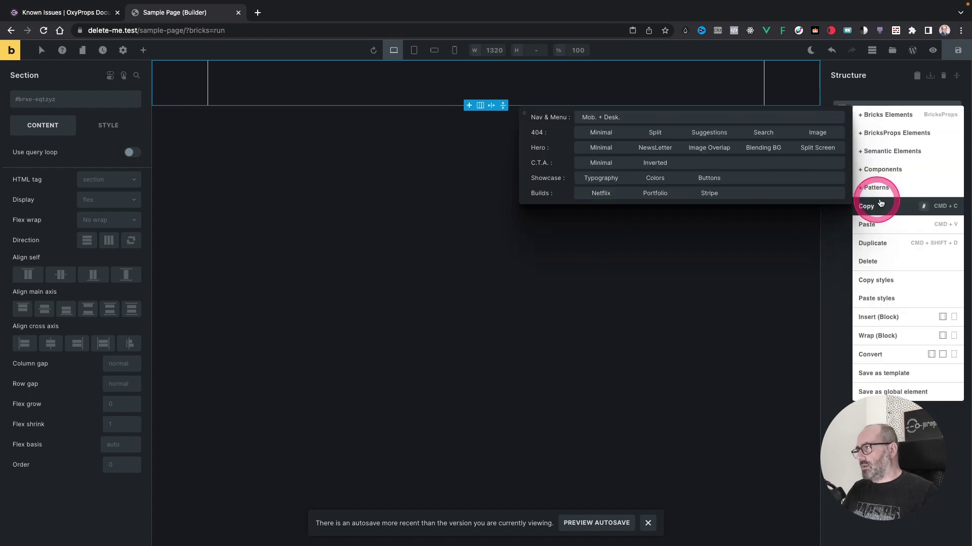
click(905, 168)
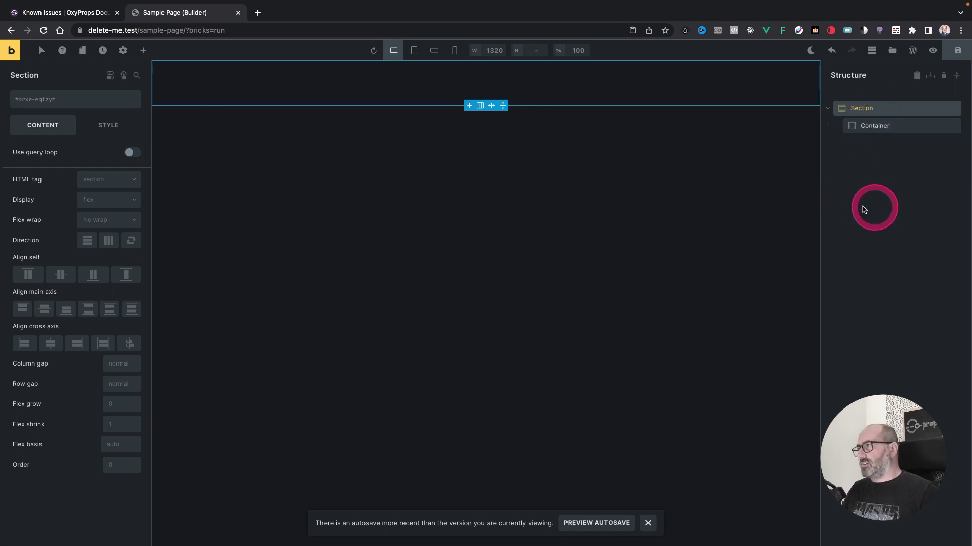
Paste the Section three times so the page holds four Sections with Containers
click(862, 209)
key(ctrl+v)
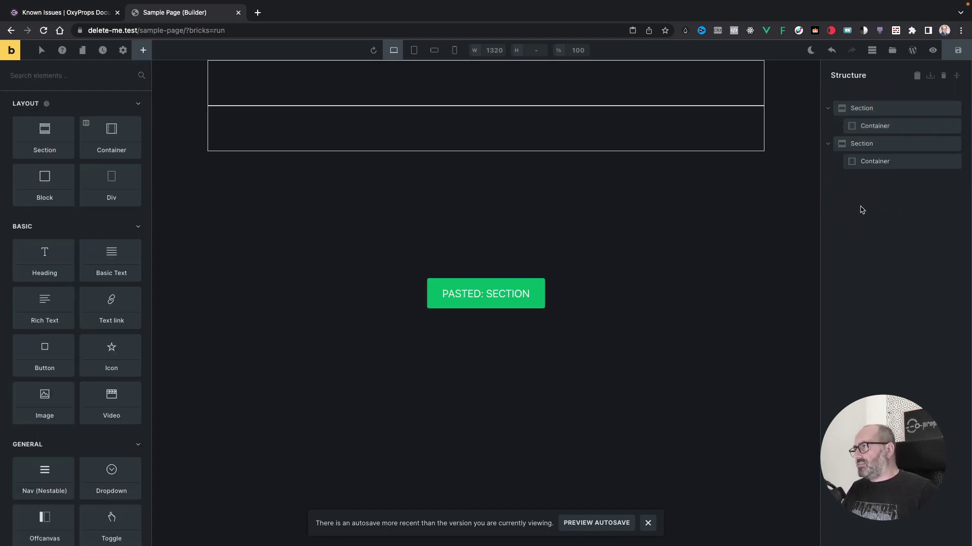
key(ctrl+v)
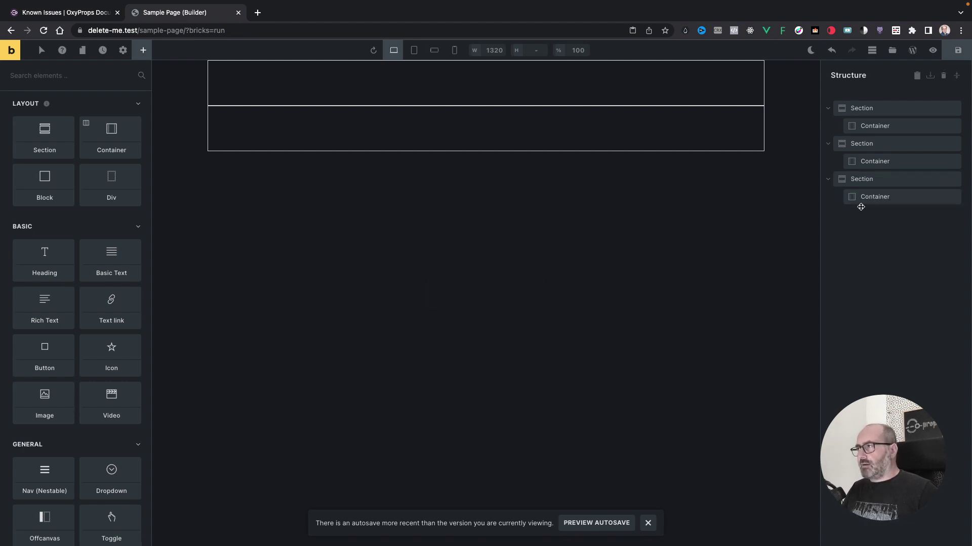
key(ctrl+v)
click(863, 216)
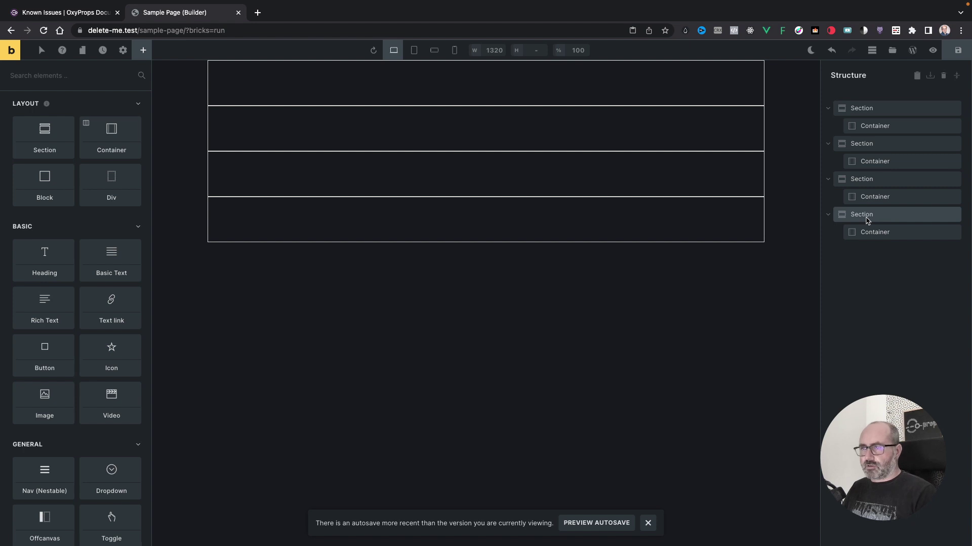
click(867, 218)
click(856, 299)
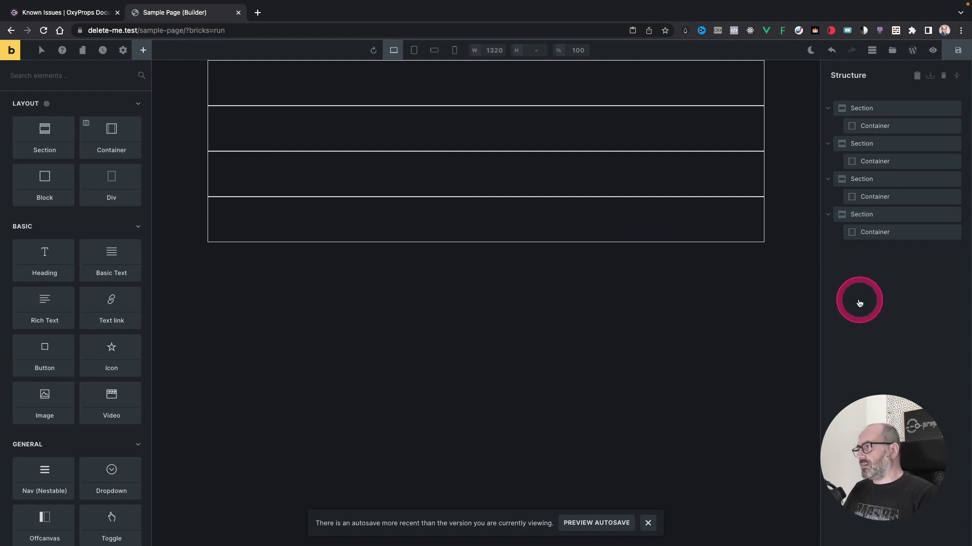
right_click(860, 303)
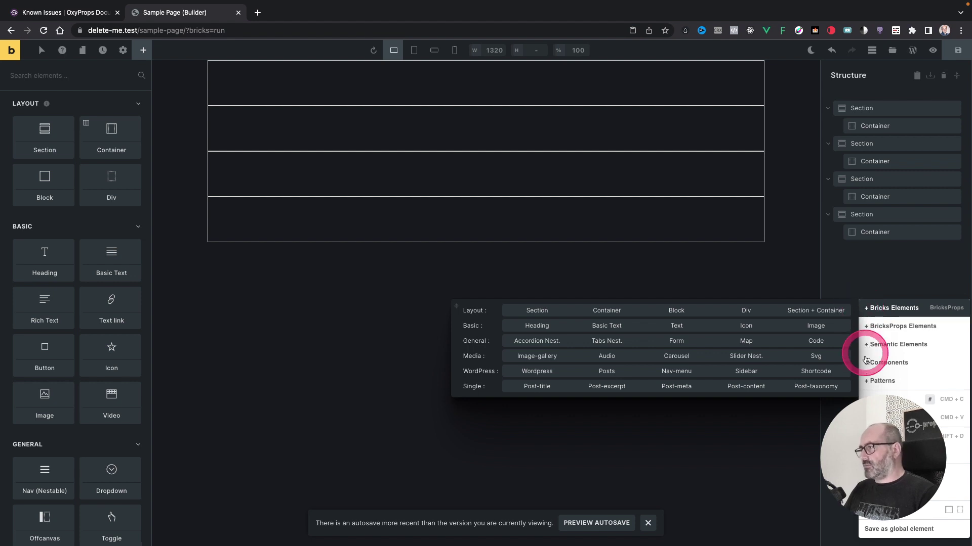
Insert the BricksProps Section + Header 'Left' layout with an h2 heading and text
click(867, 362)
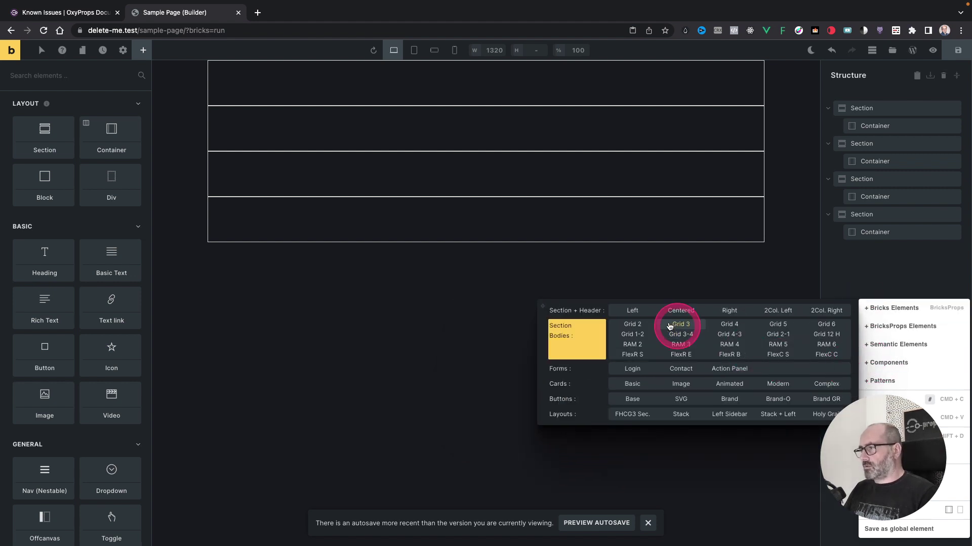
click(649, 316)
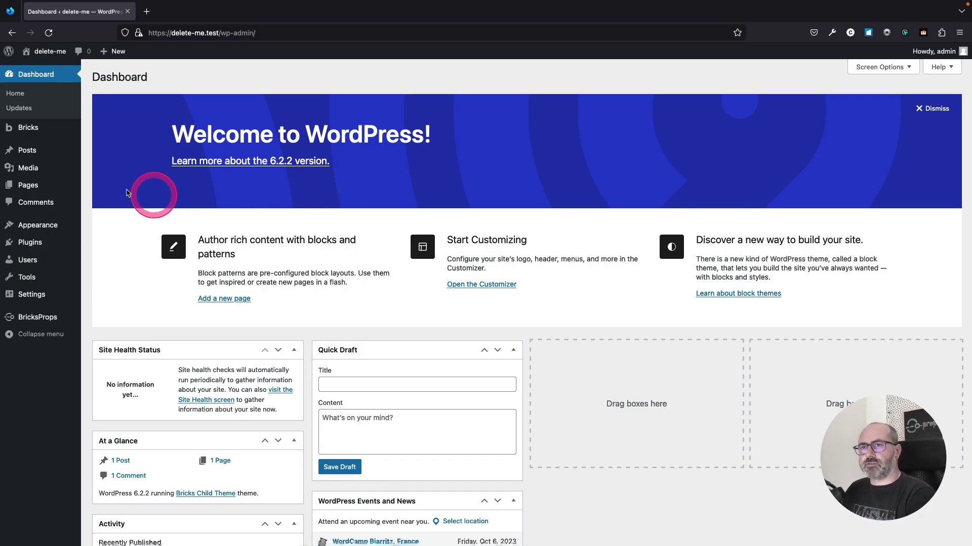
In Firefox, add a Section with Container, copy it, and try pasting it from the Structure menu
mouse_move(31, 187)
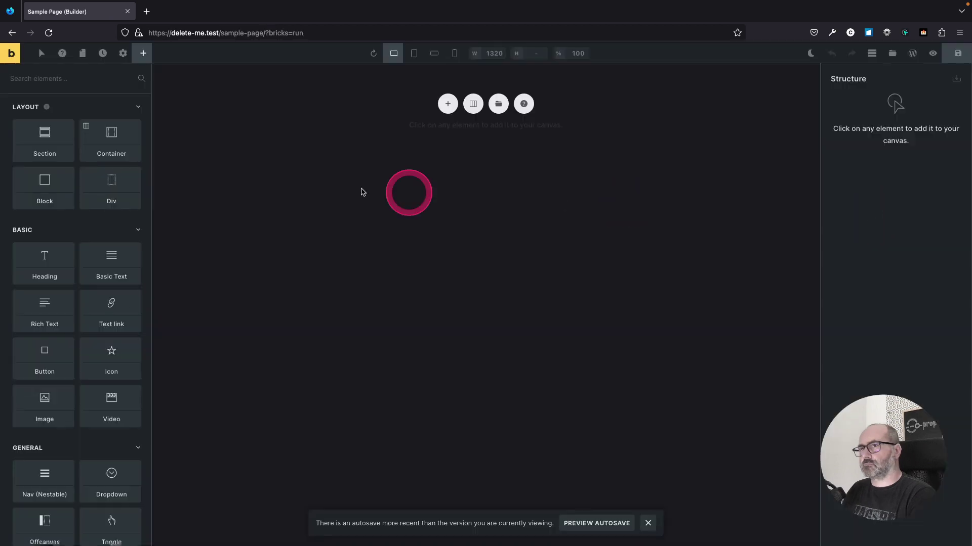
click(50, 151)
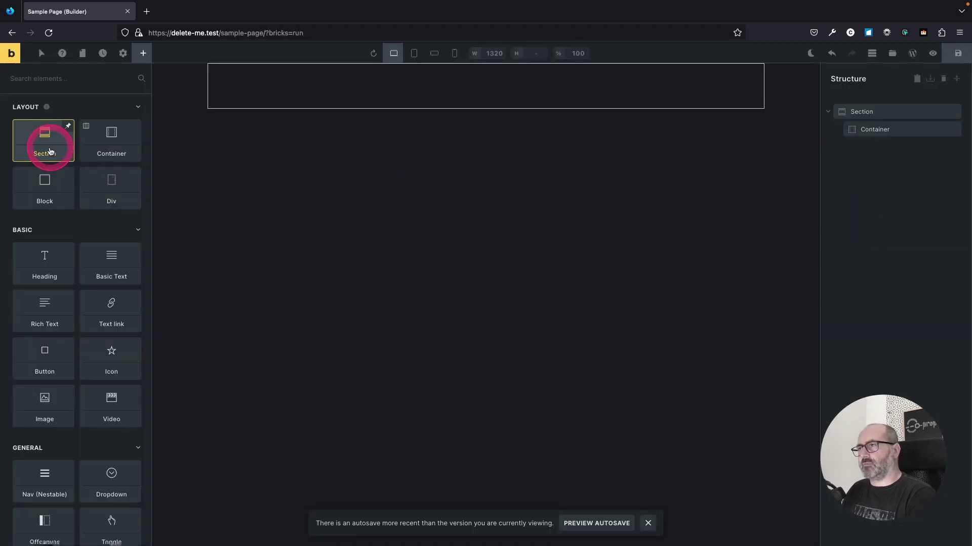
click(304, 158)
click(958, 129)
click(895, 115)
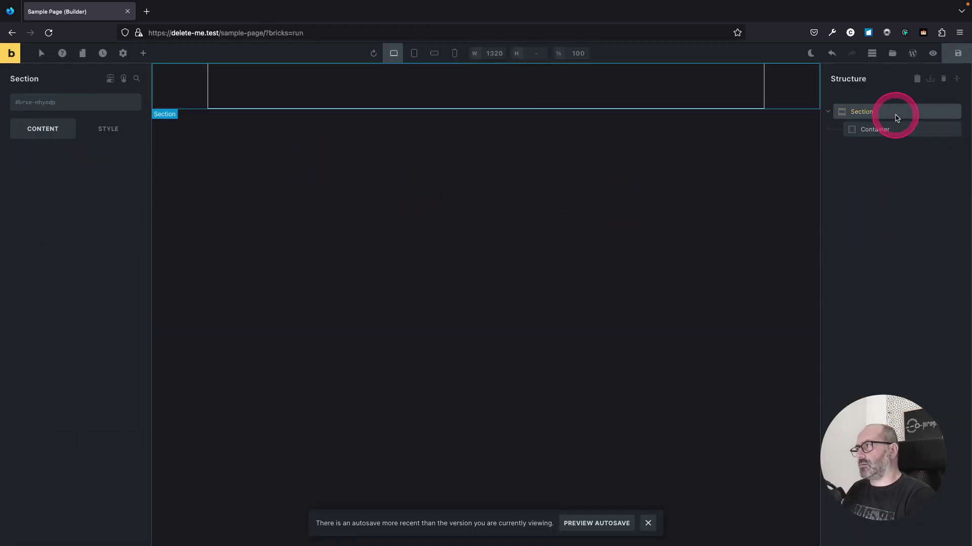
key(ctrl+c)
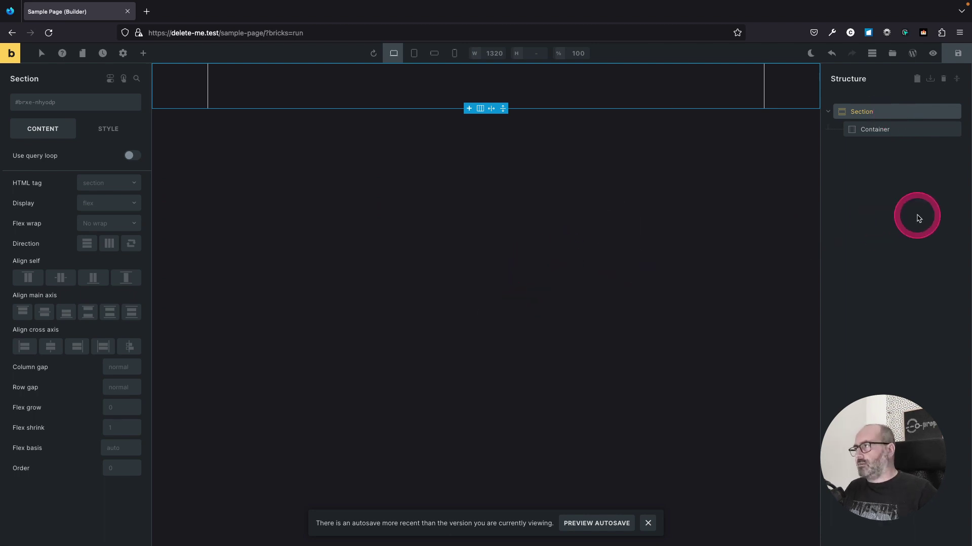
right_click(916, 216)
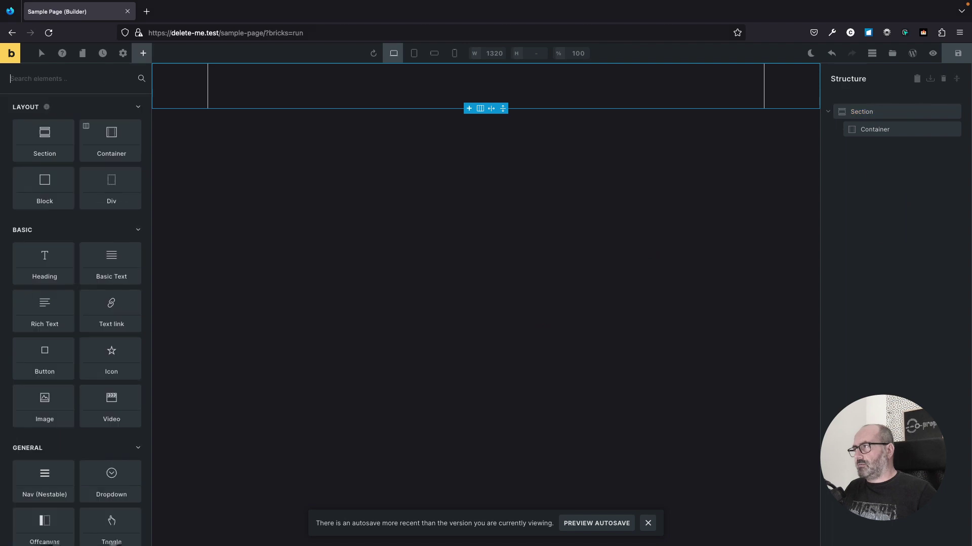
click(886, 282)
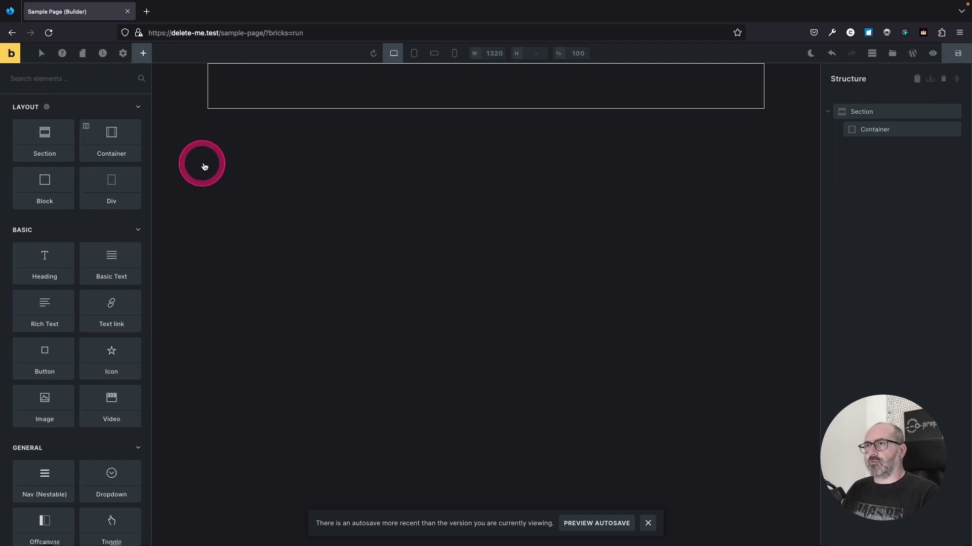
key(ctrl+Right)
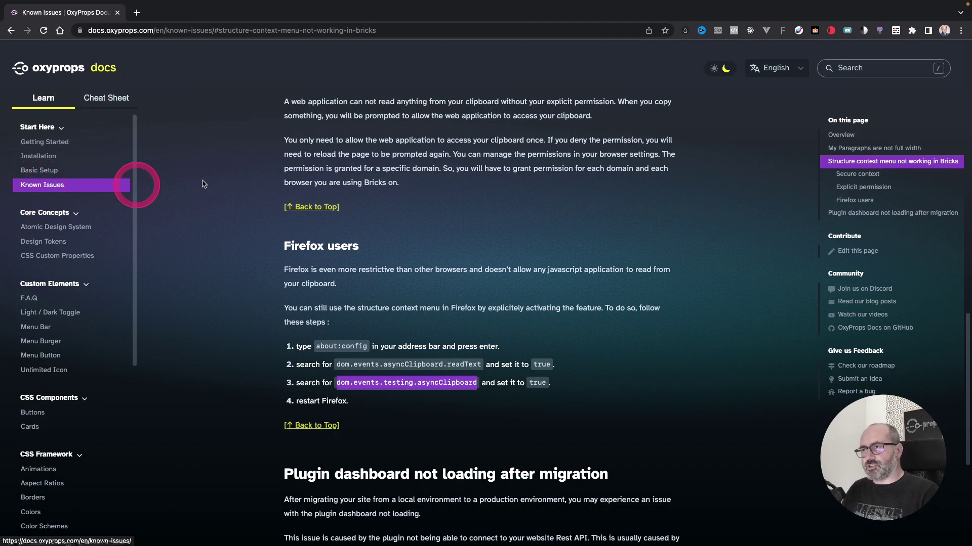
key(ctrl+Left)
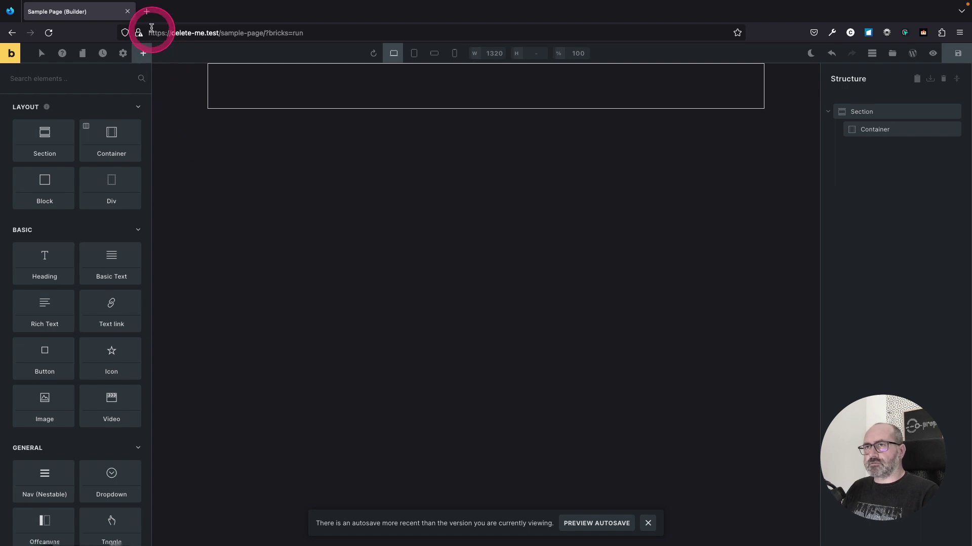
Open about:config in a new tab and accept the risk warning
click(146, 11)
text(about:config)
key(Return)
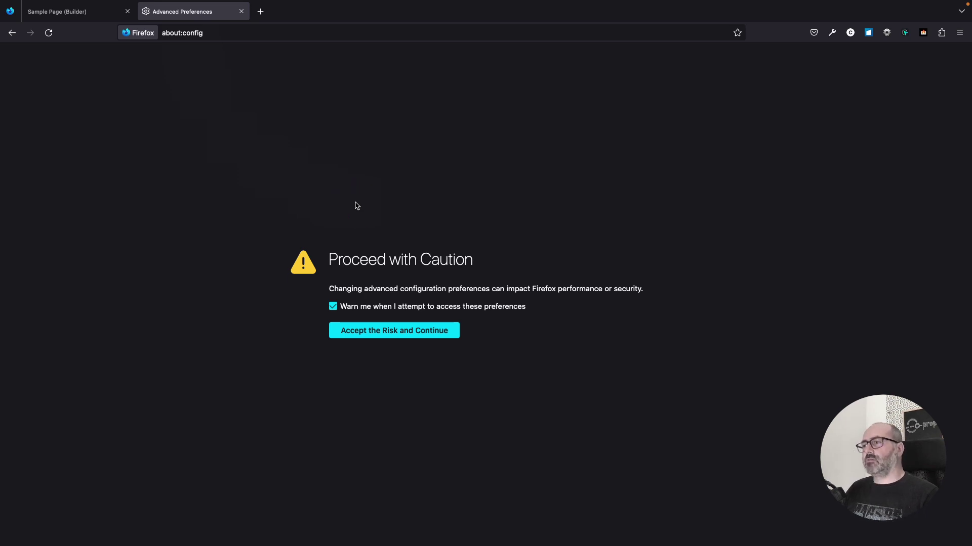
click(412, 329)
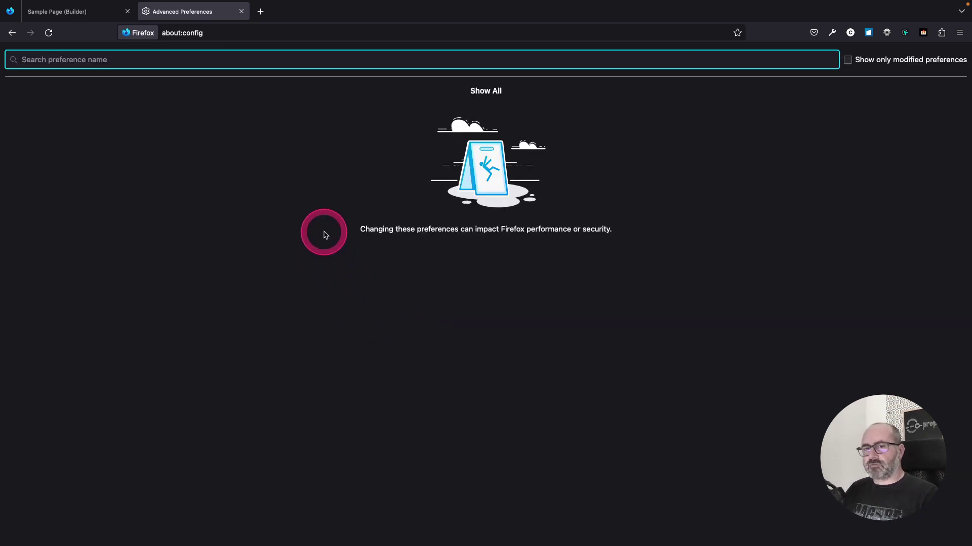
Set dom.events.asyncClipboard.readText and dom.events.testing.asyncClipboard to true
key(super+Tab)
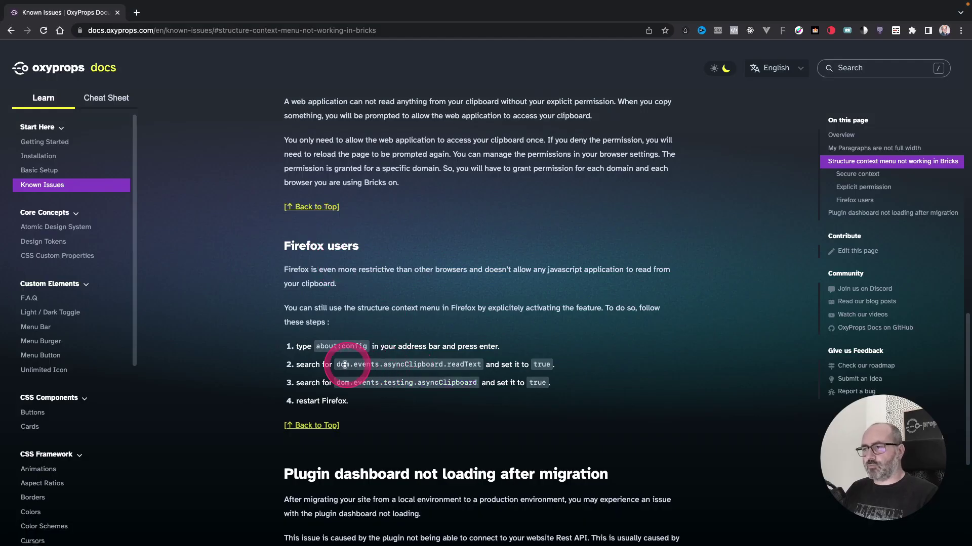
double_click(429, 364)
scroll(430, 364, up, 5)
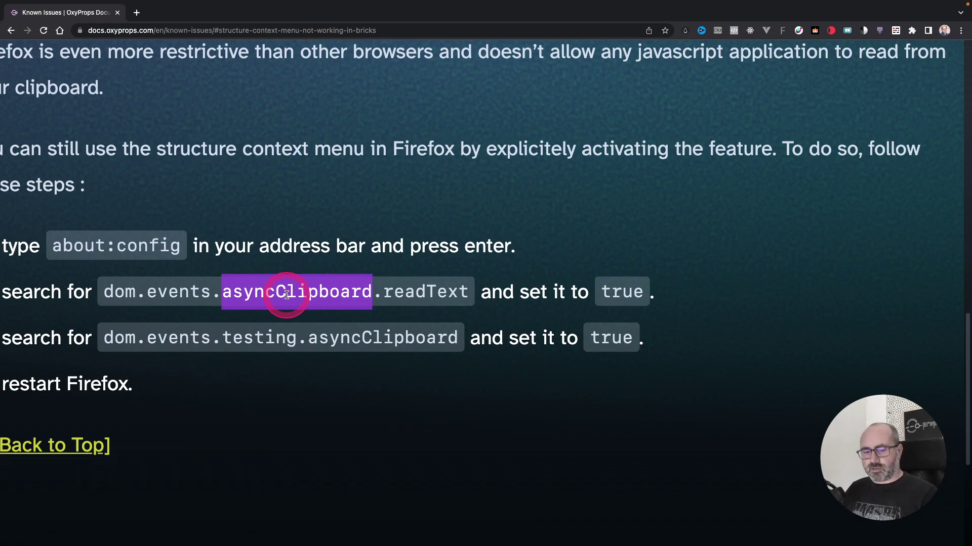
key(super+Tab)
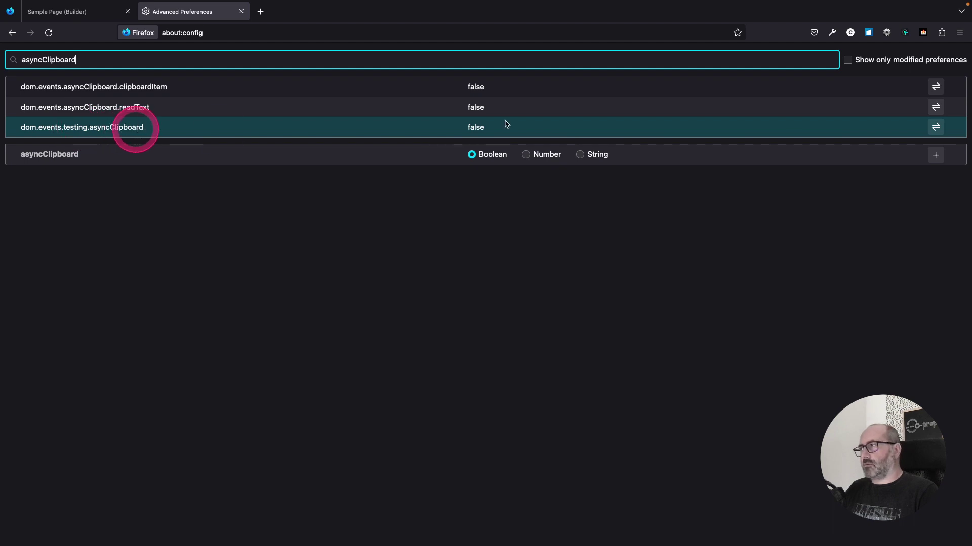
click(936, 106)
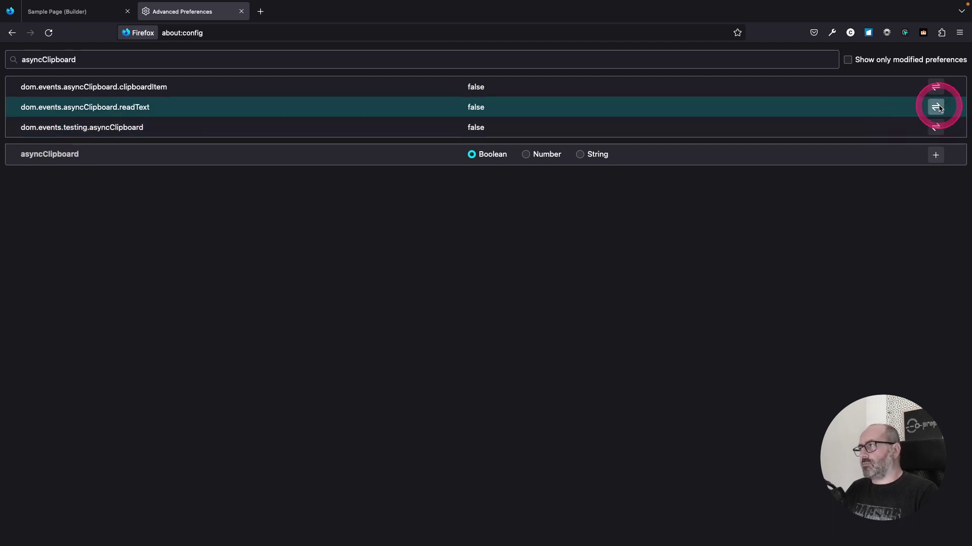
click(936, 127)
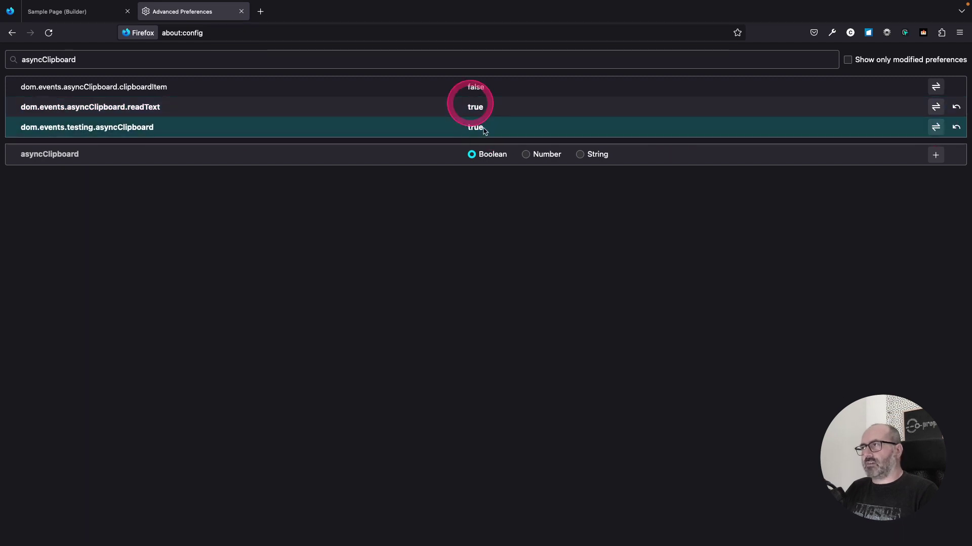
Close the about:config tab and reset the Sample Page to an empty canvas
click(242, 11)
click(99, 11)
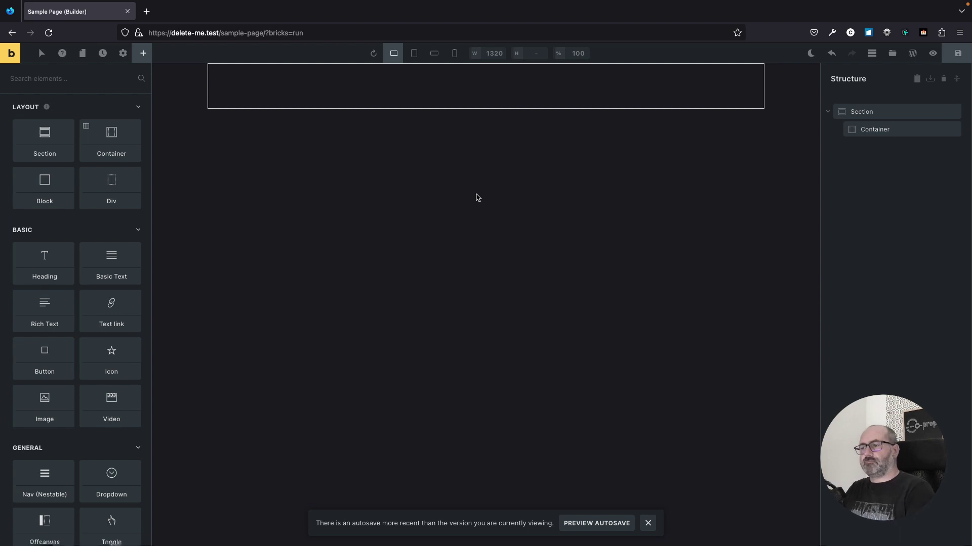
click(833, 176)
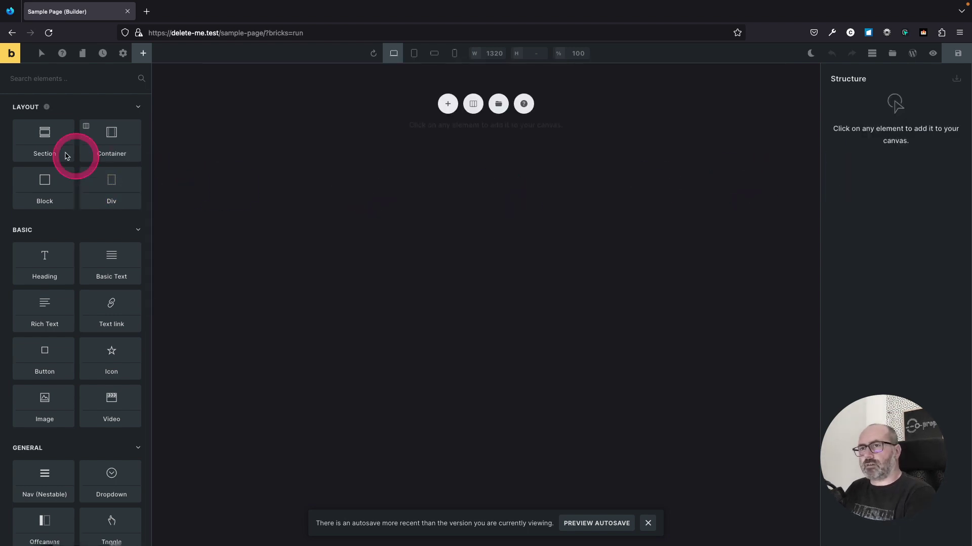
Add a Section, copy it, and paste it twice so three Sections stack
click(51, 149)
right_click(889, 111)
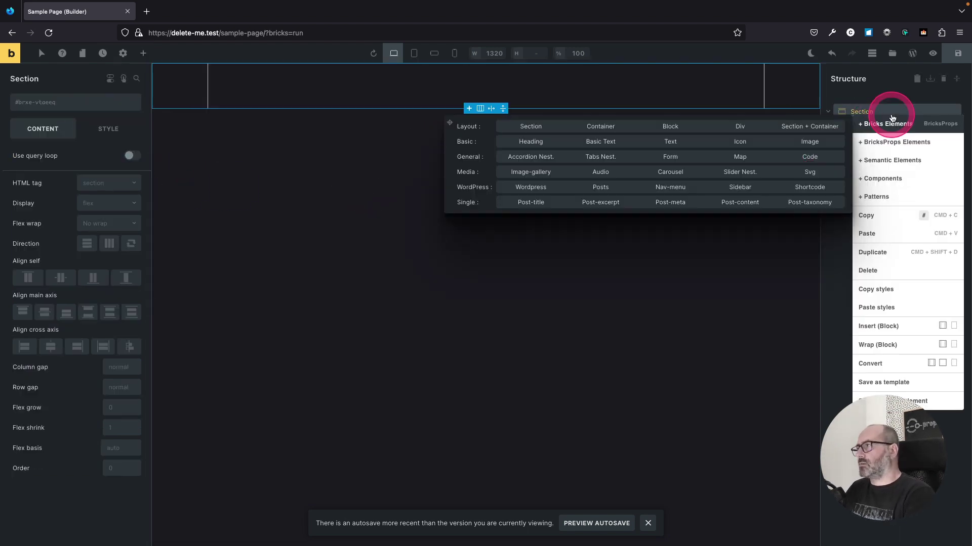
click(889, 226)
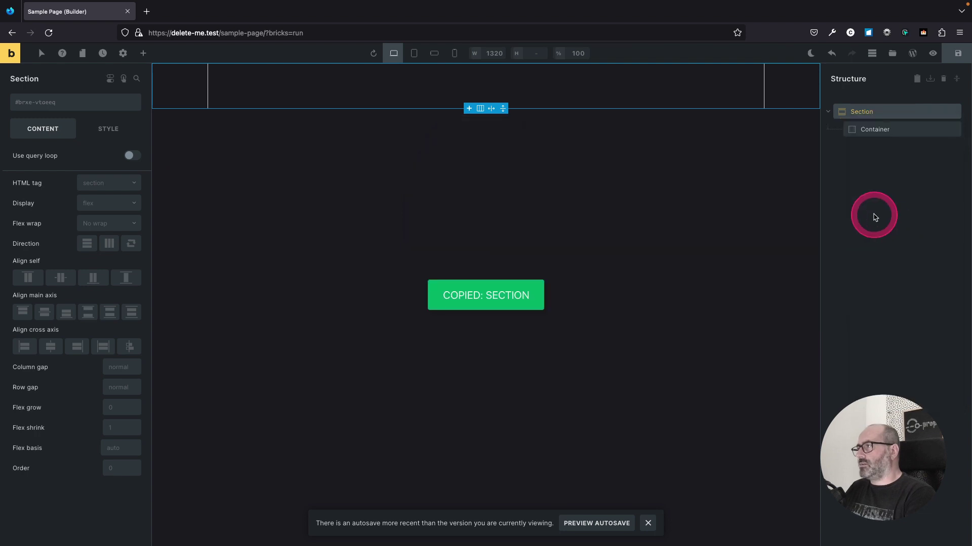
key(ctrl+v)
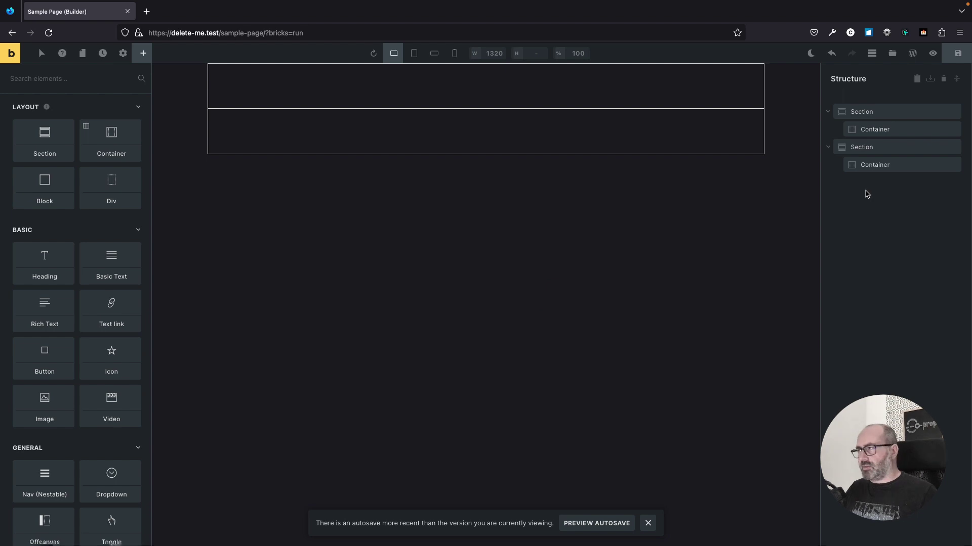
key(ctrl+v)
Insert the BricksProps Section + Header 'Left' layout below the three Sections
click(863, 244)
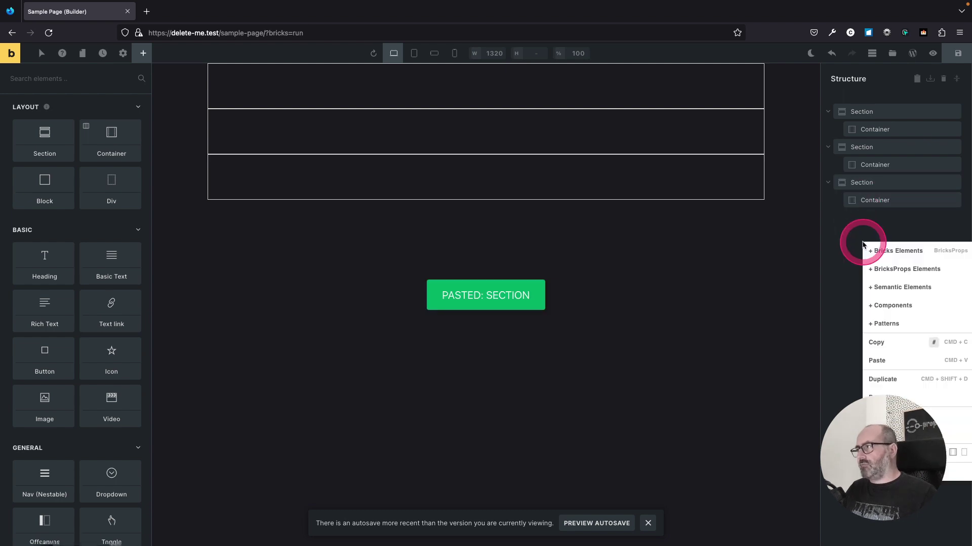
mouse_move(866, 250)
click(635, 260)
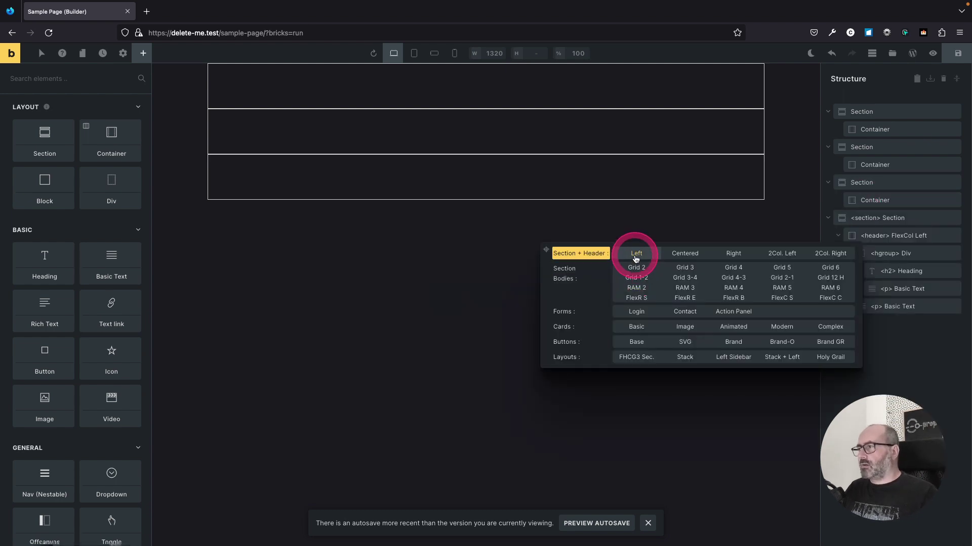
Insert the BricksProps Cards 'Basic' layout
right_click(831, 330)
mouse_move(870, 352)
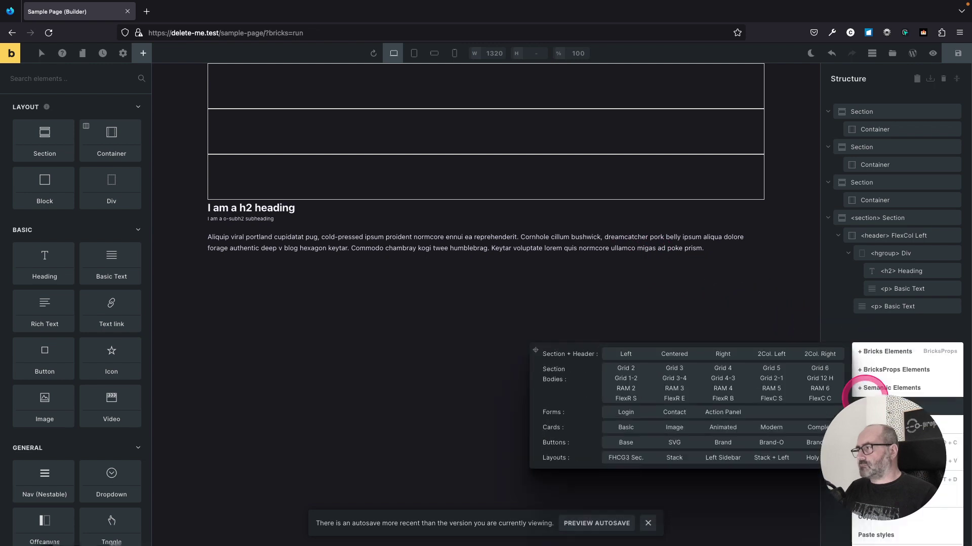
click(647, 426)
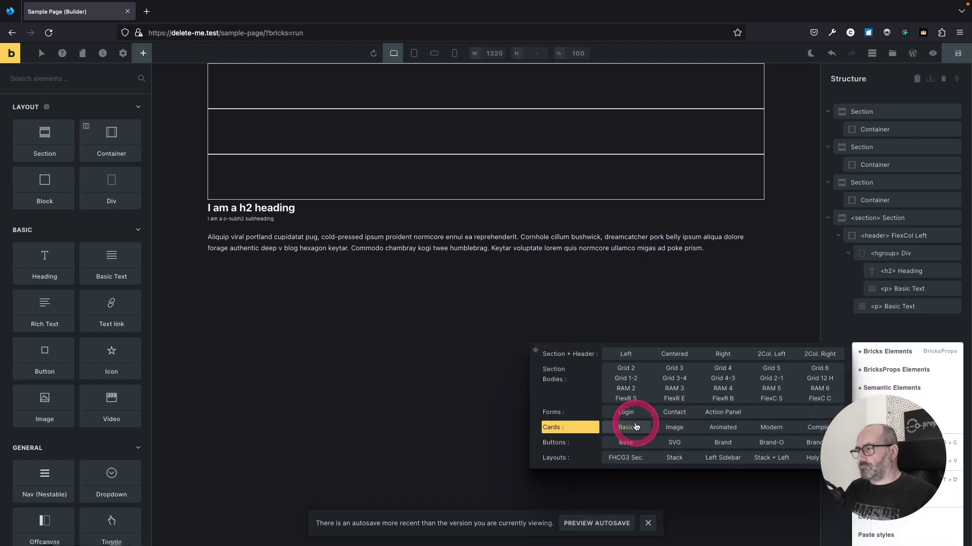